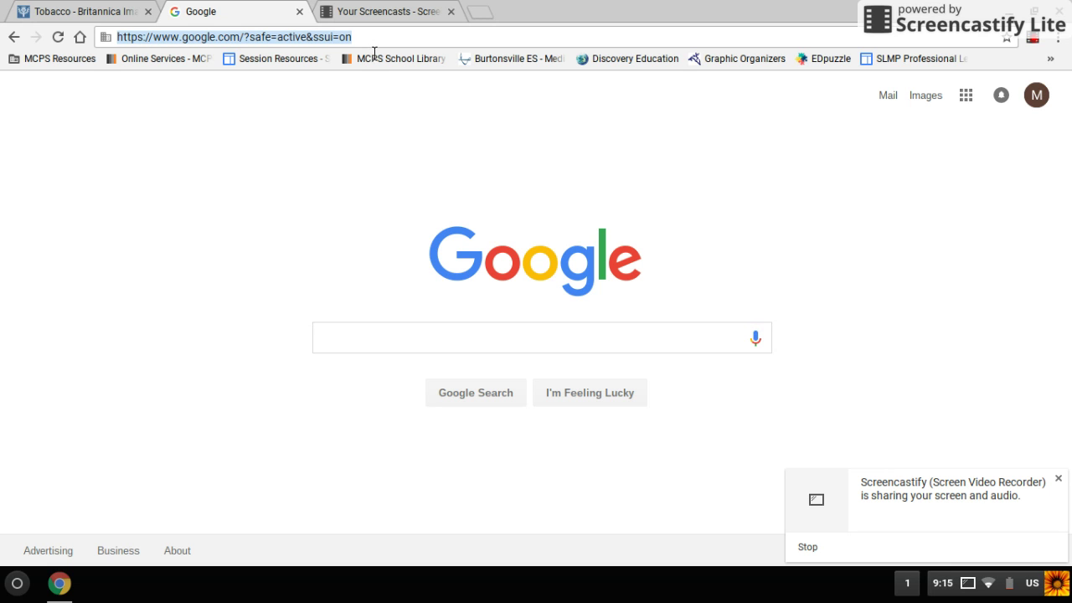
type("www.animo")
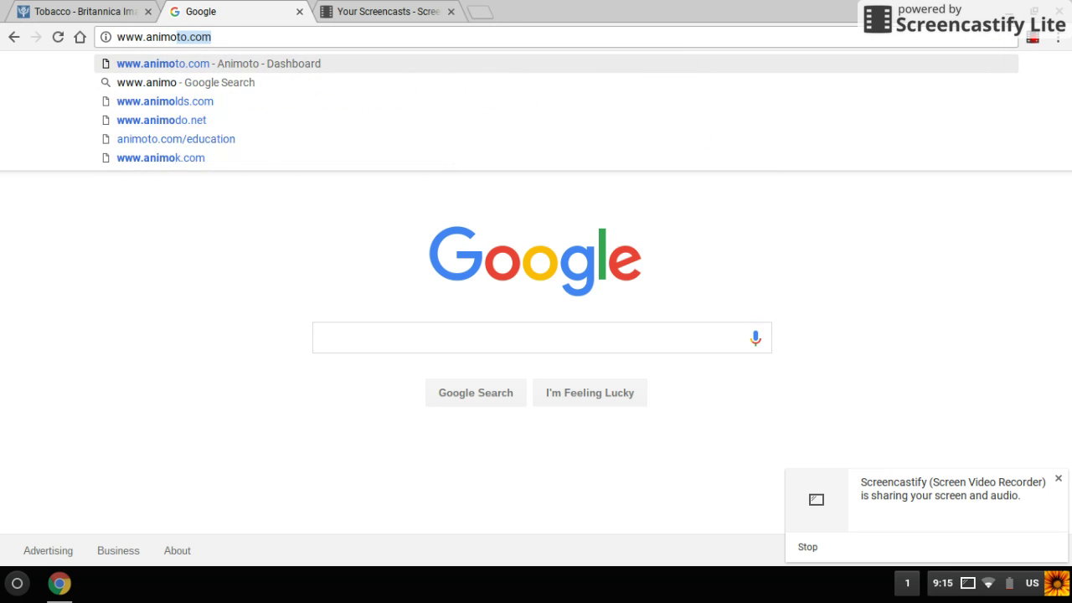
type("to.com")
key("Return")
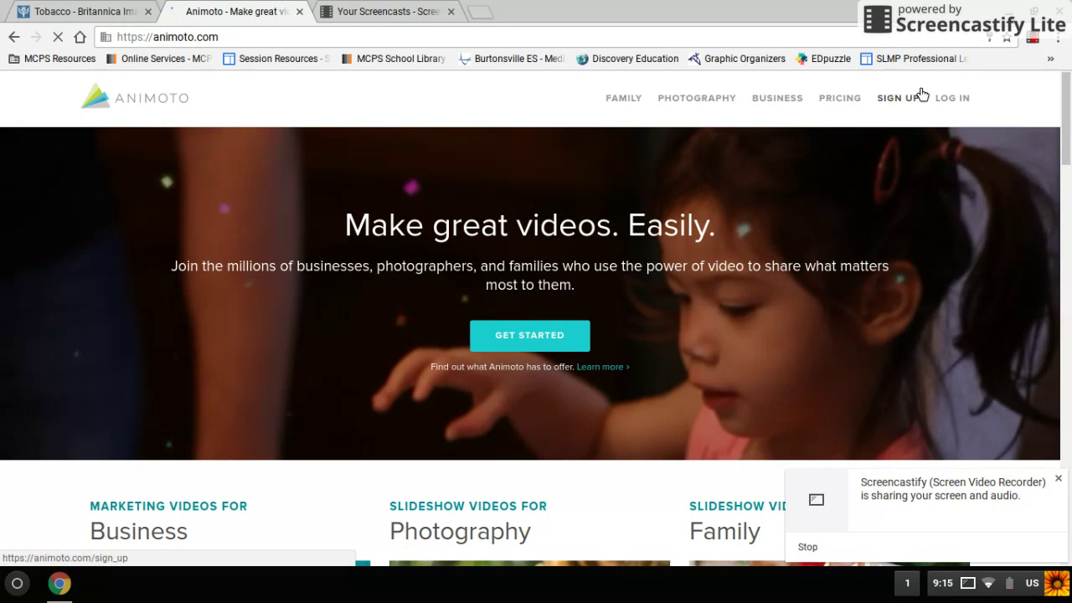
left_click(951, 102)
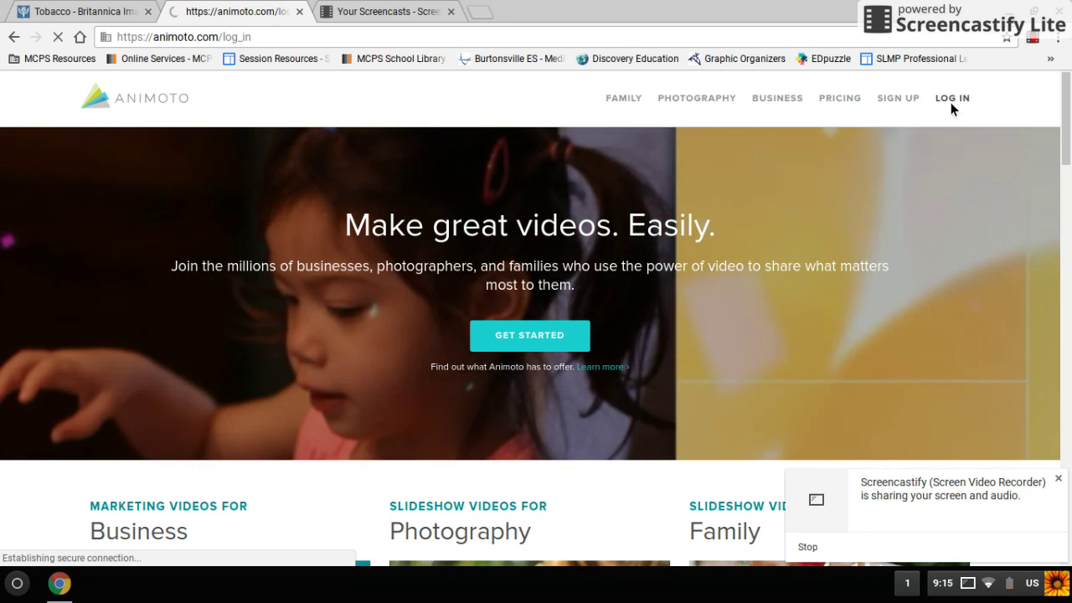
scroll(526, 378, "down", 1)
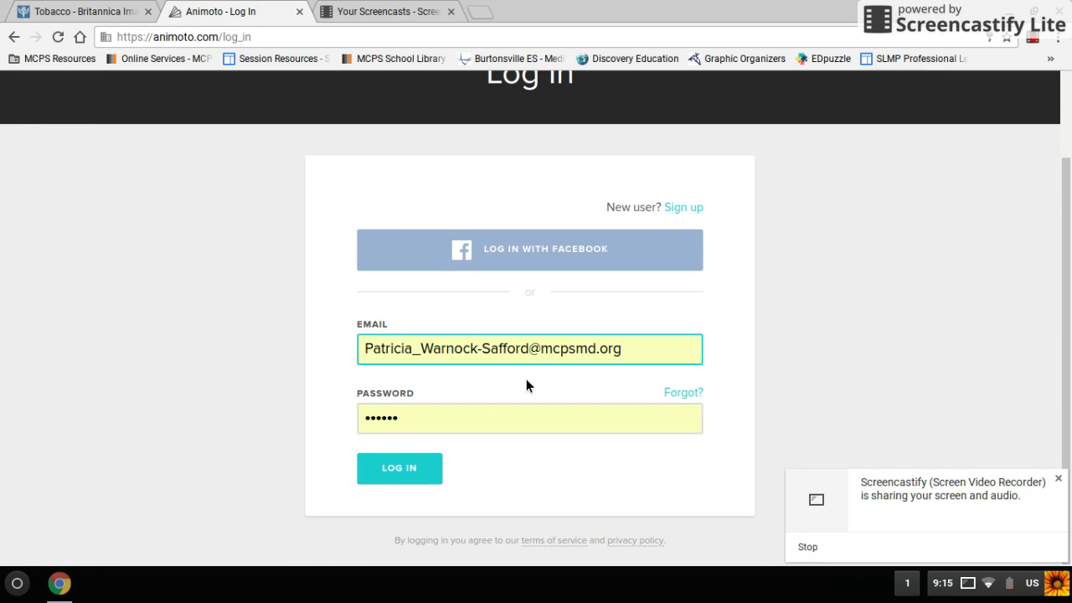
left_click(429, 463)
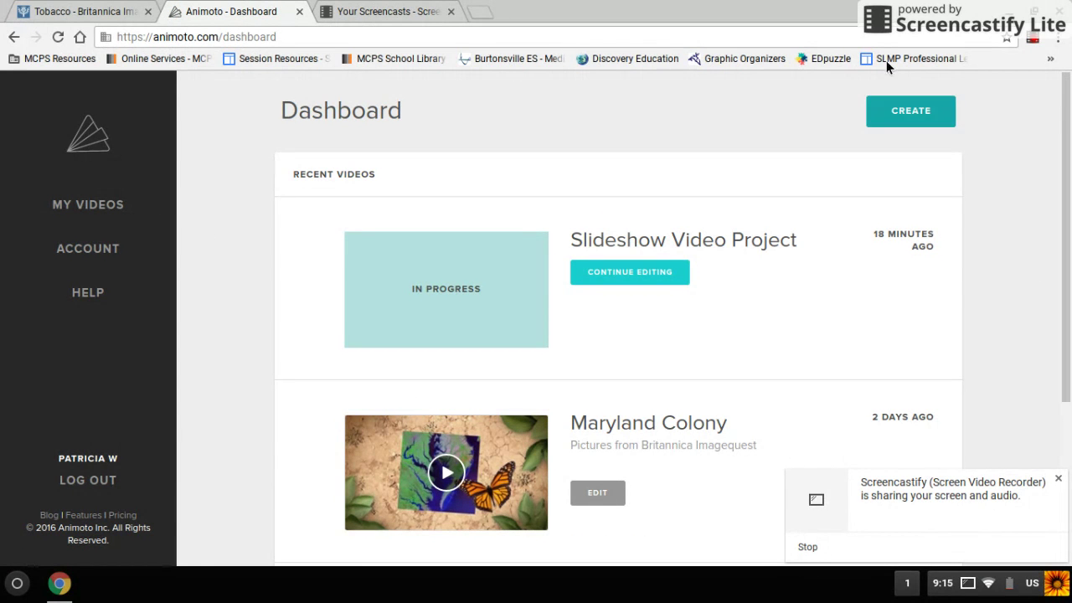
Start a new Slideshow Video project and show all available styles
left_click(915, 115)
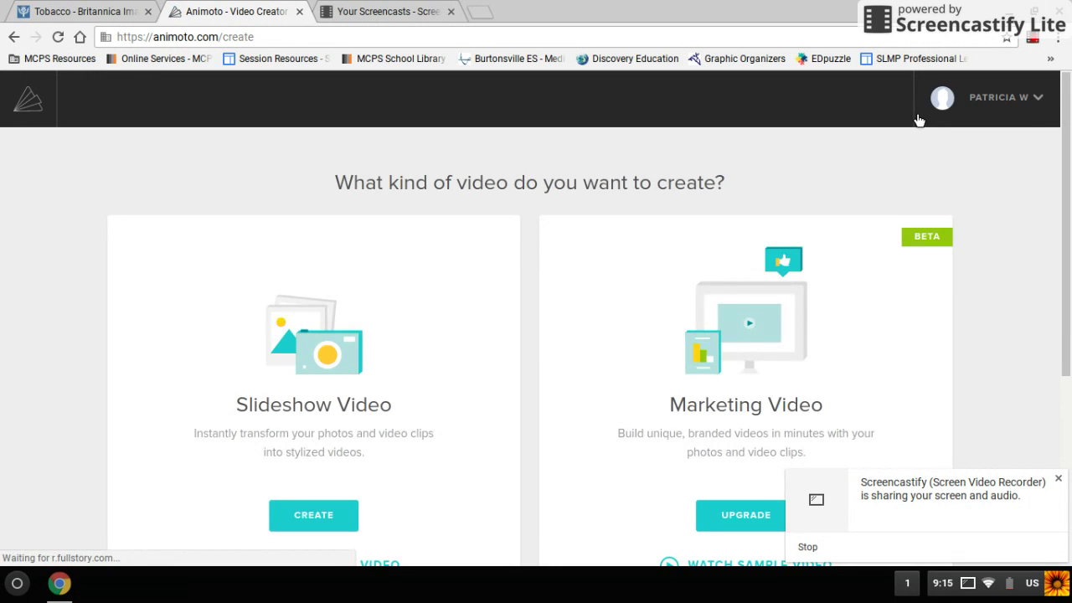
left_click(335, 515)
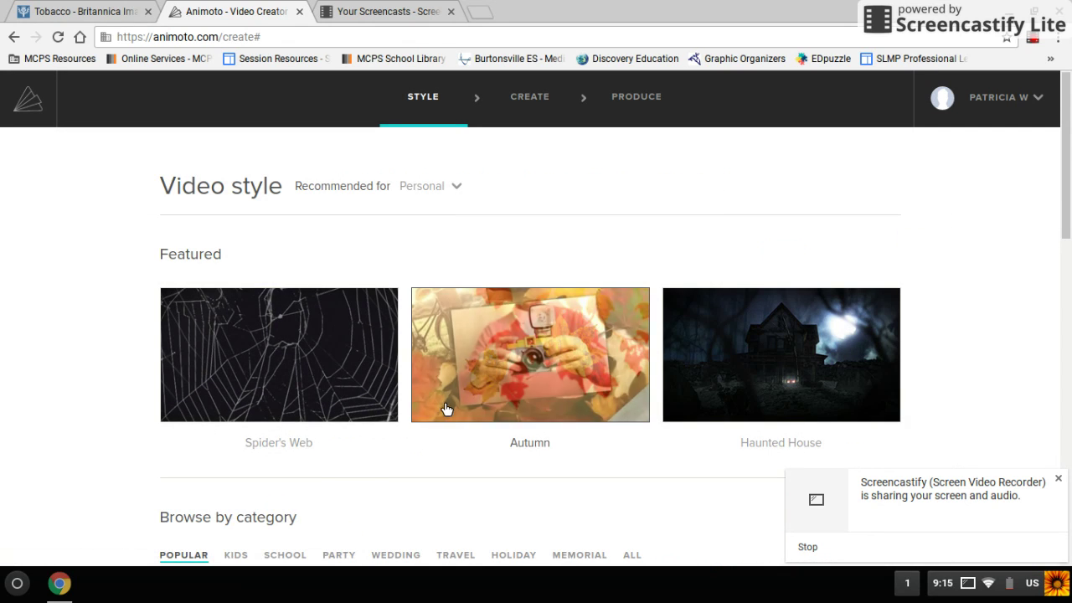
scroll(447, 408, "down", 1)
scroll(447, 409, "down", 7)
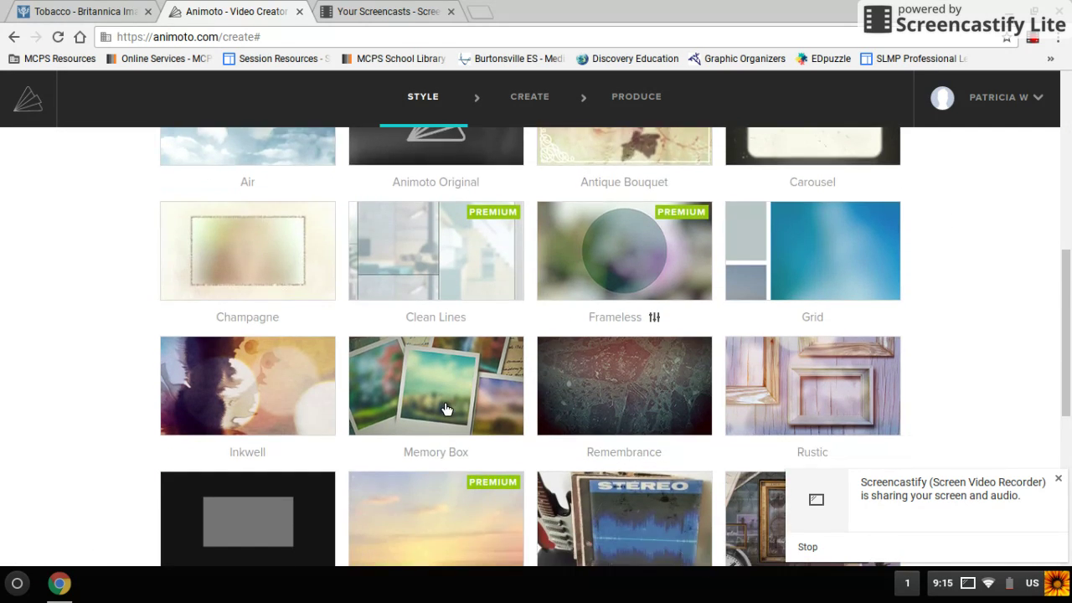
scroll(447, 409, "down", 3)
scroll(443, 409, "up", 9)
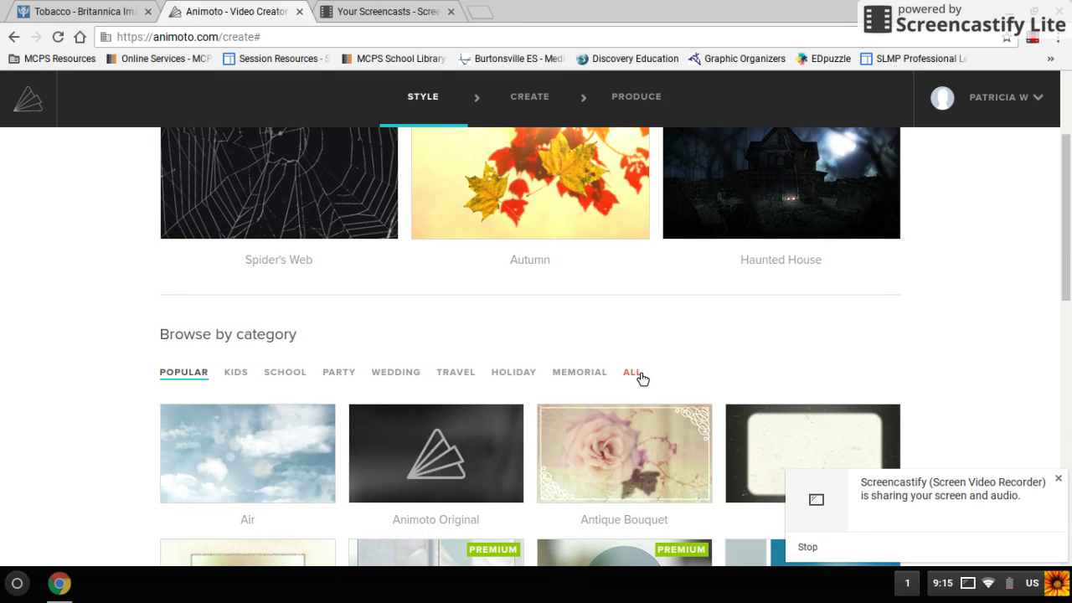
left_click(634, 372)
Preview the Earth style with its sound muted and create the video in it
scroll(642, 379, "down", 2)
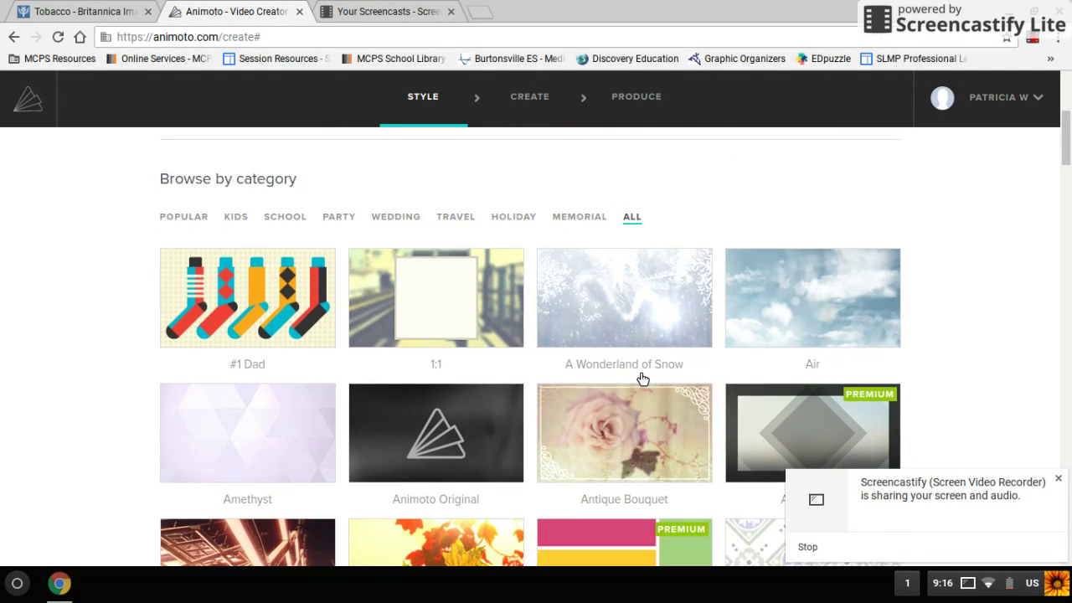
scroll(641, 378, "down", 5)
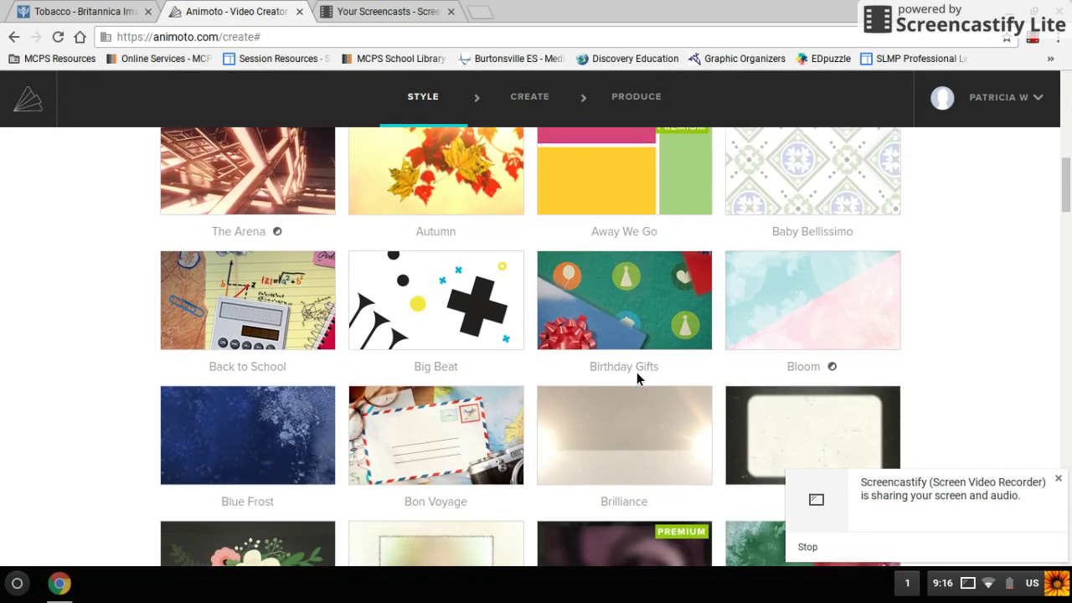
scroll(636, 378, "down", 6)
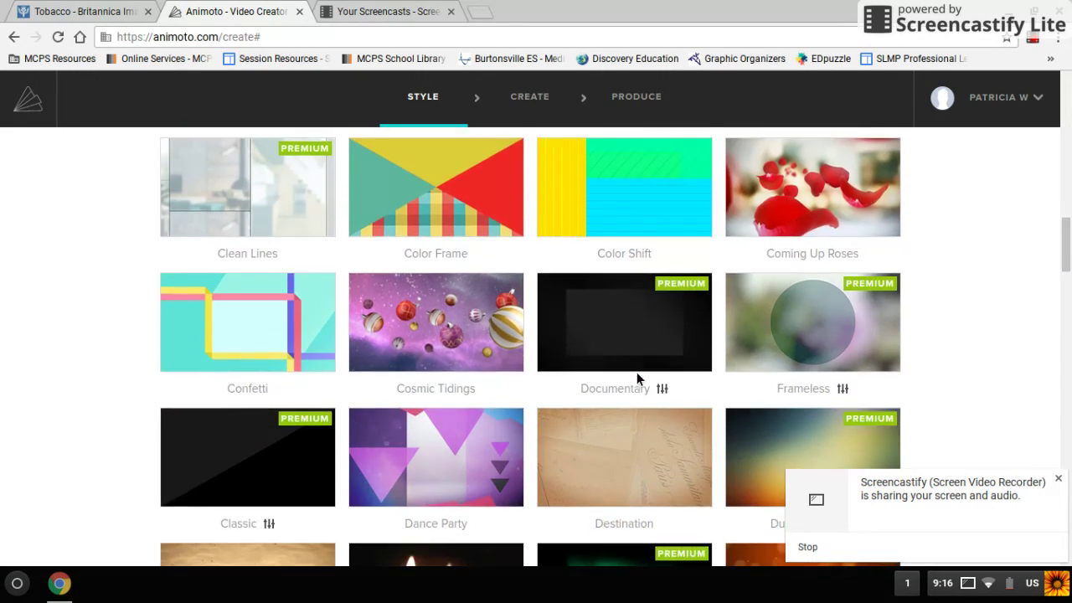
scroll(636, 379, "down", 4)
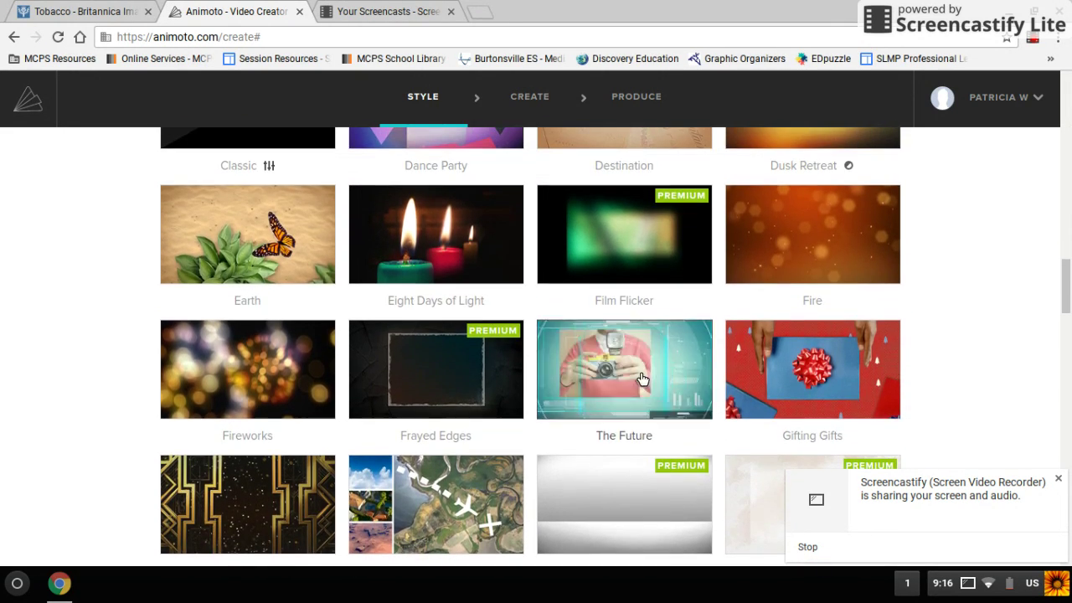
left_click(247, 243)
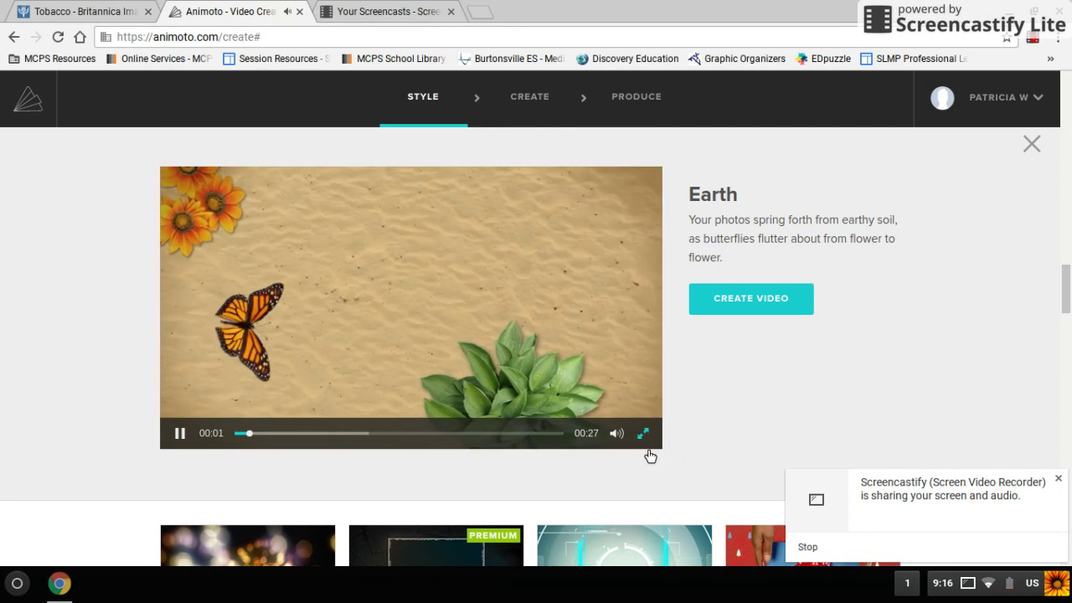
mouse_move(617, 433)
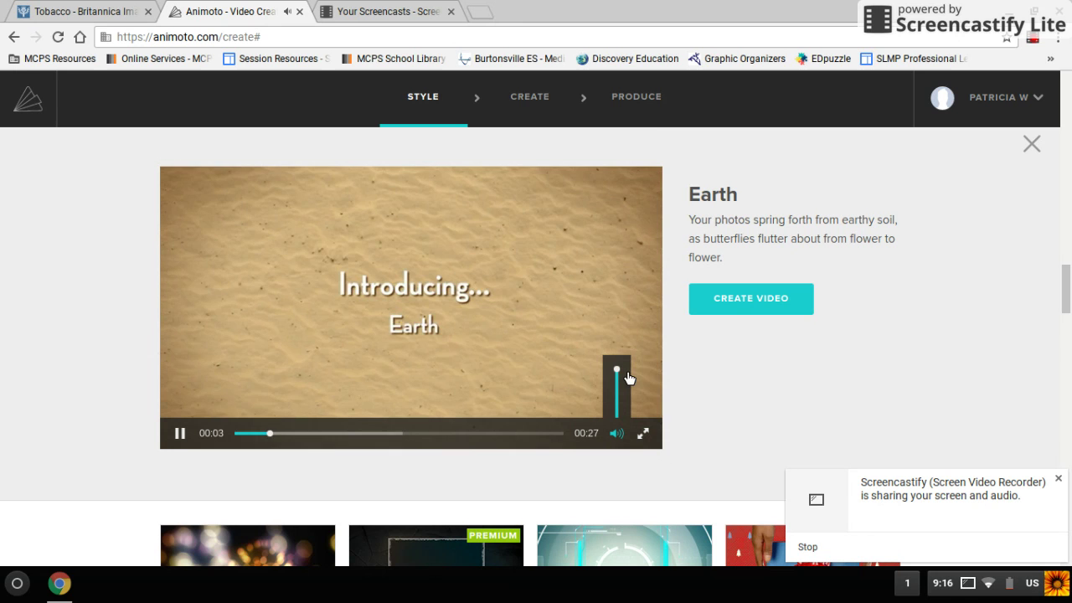
left_click_drag(628, 379, 624, 418)
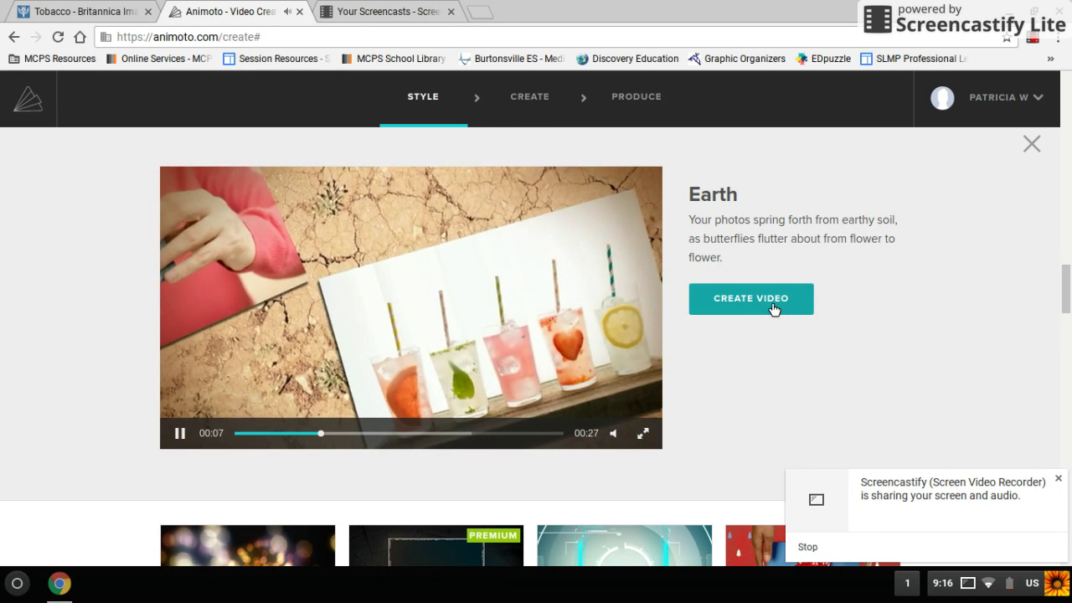
left_click(770, 306)
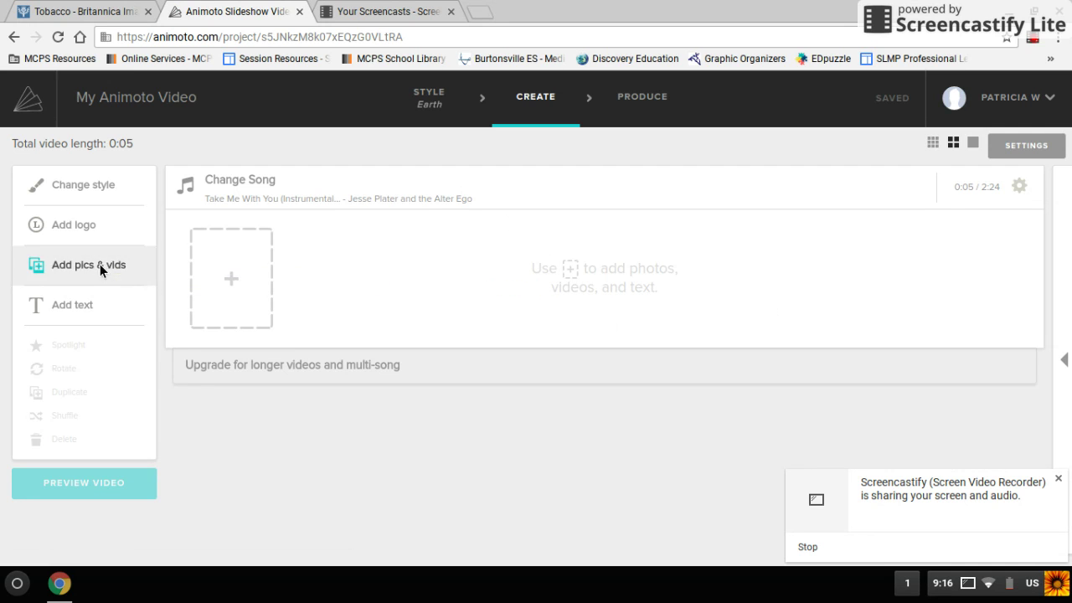
Upload 181_704889.jpg and 132_1230056 (2).jpg from Downloads onto the timeline
left_click(99, 263)
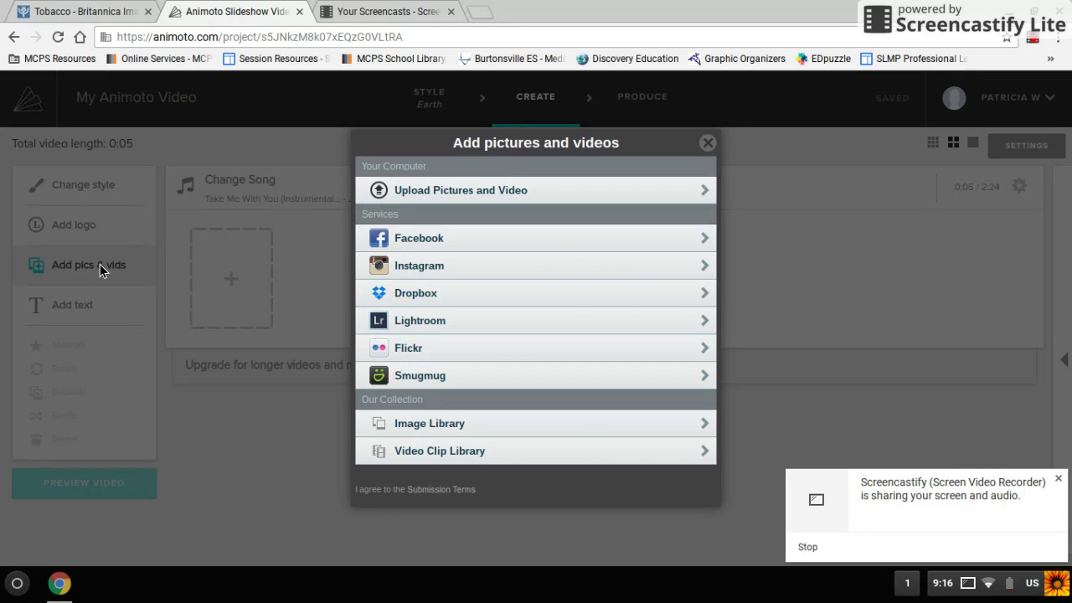
left_click(444, 195)
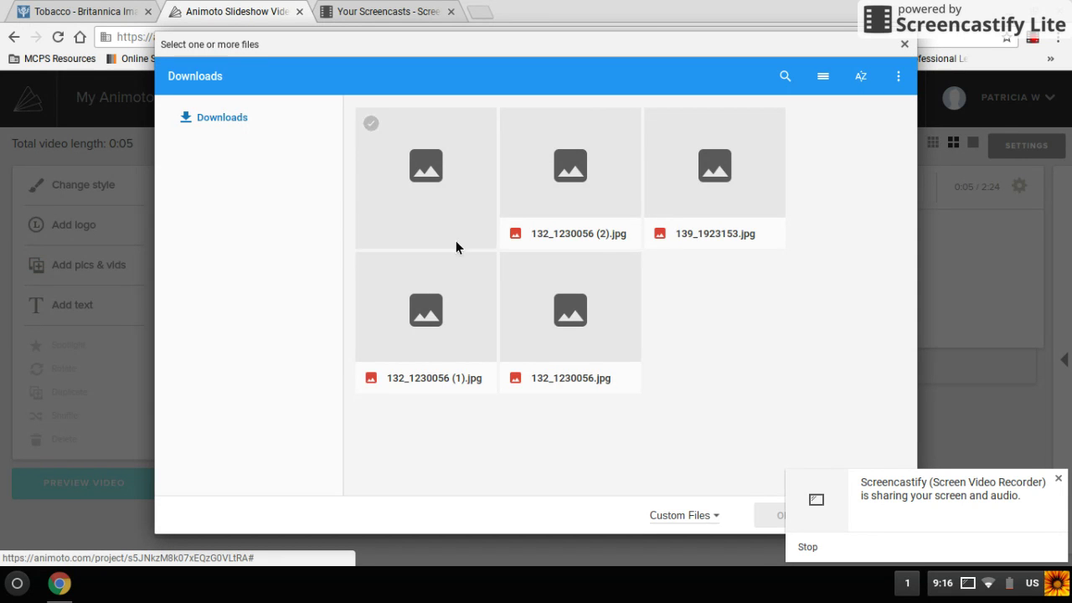
left_click(384, 191)
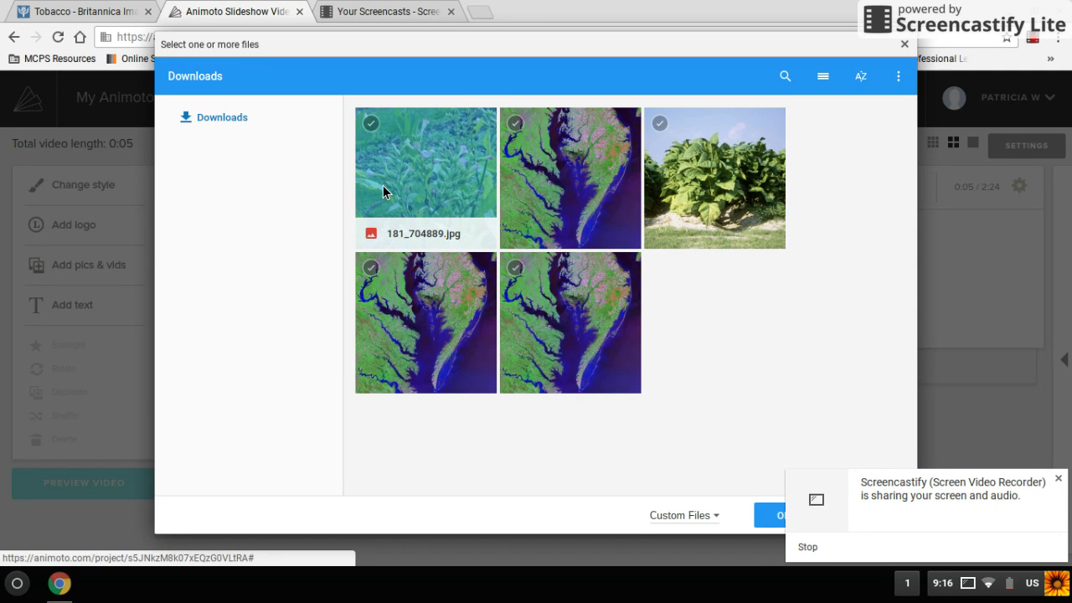
left_click(544, 207)
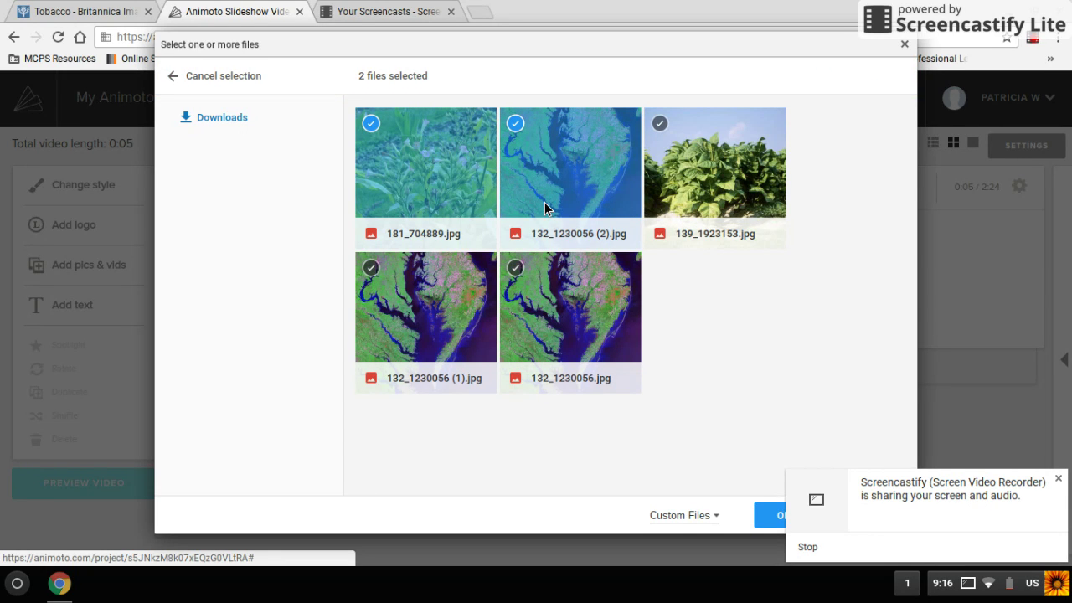
left_click(770, 516)
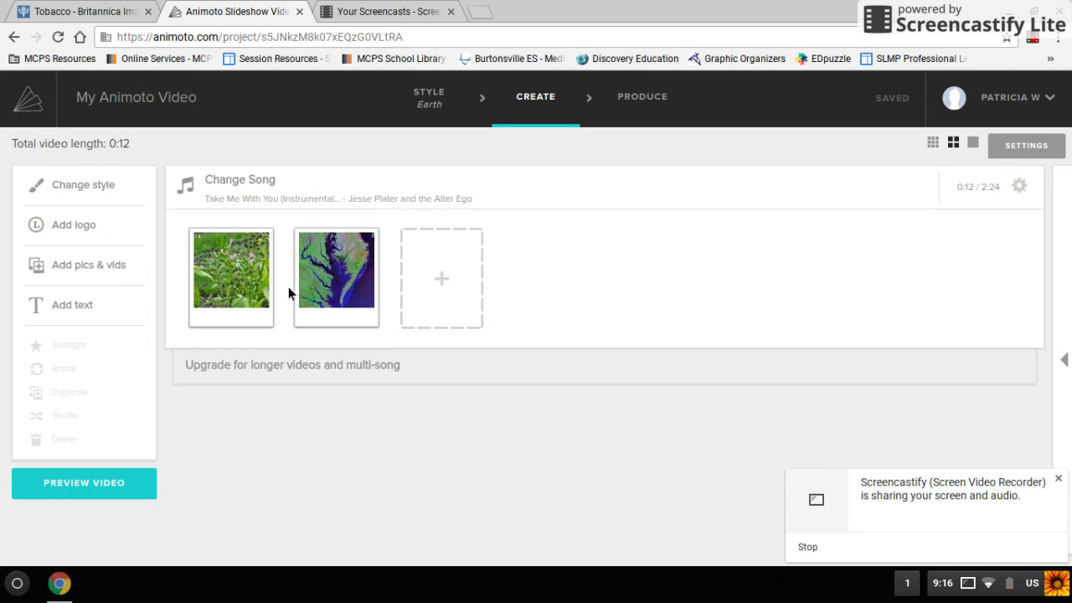
Create a 'The Maryland Colony' title slide with the author's byline and move it first
left_click(92, 313)
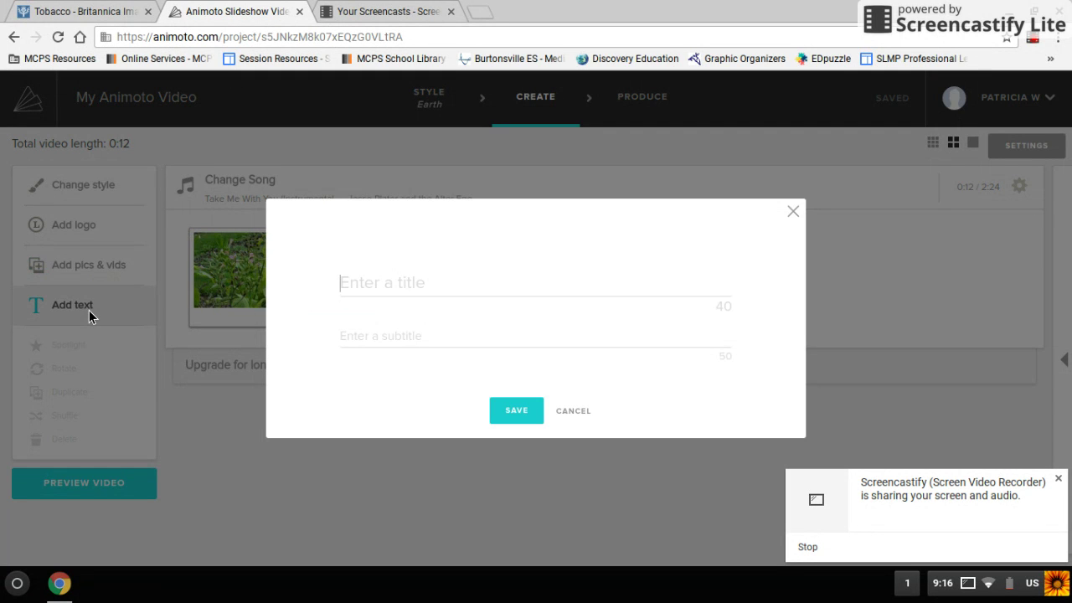
type("The May")
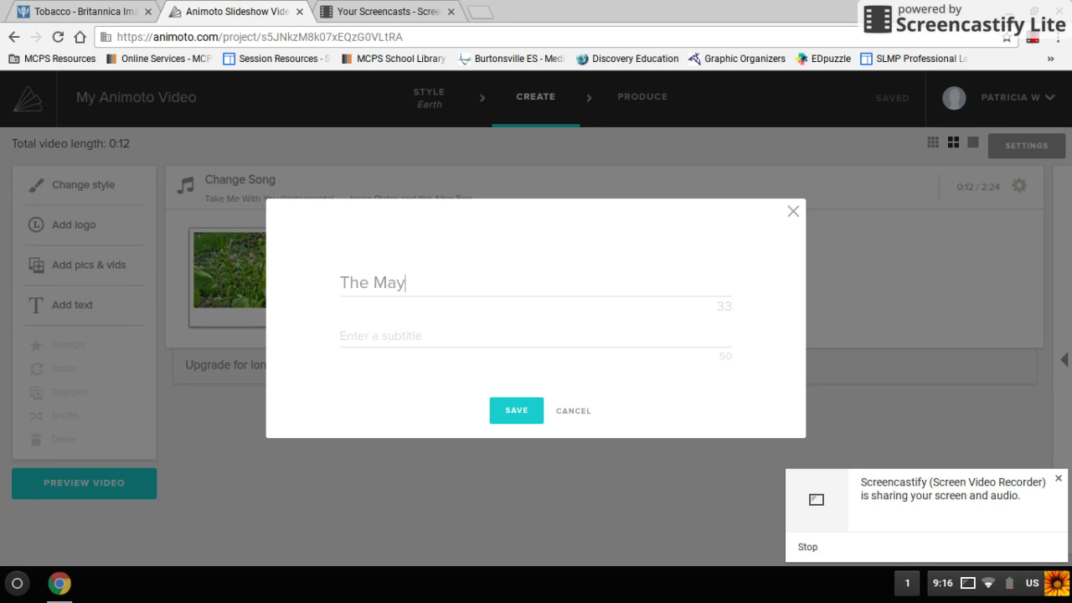
key("BackSpace")
type("ryland Colony")
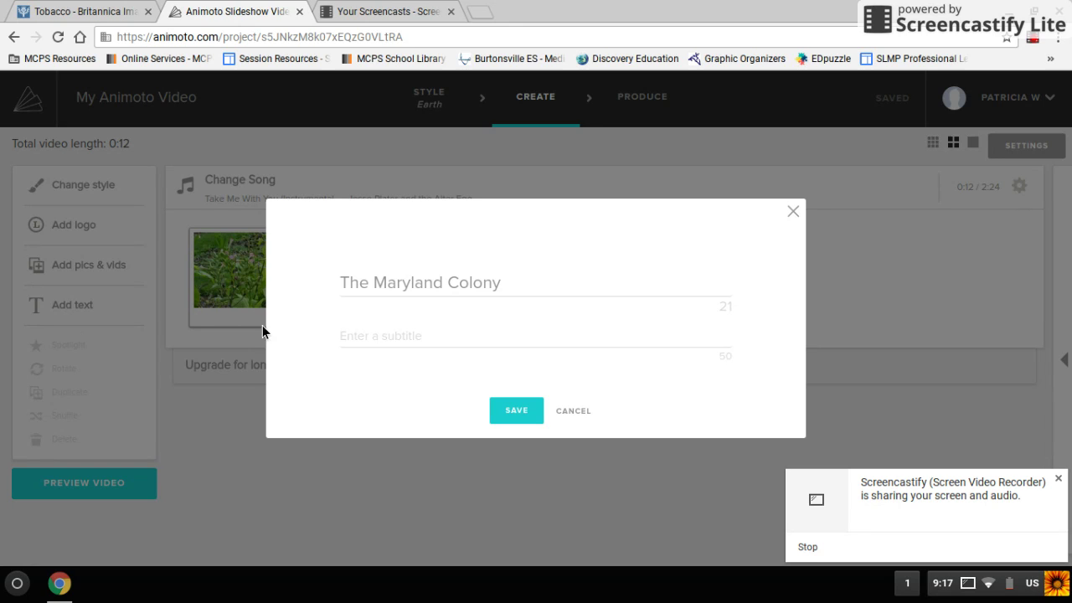
type("by Patricia")
left_click(535, 410)
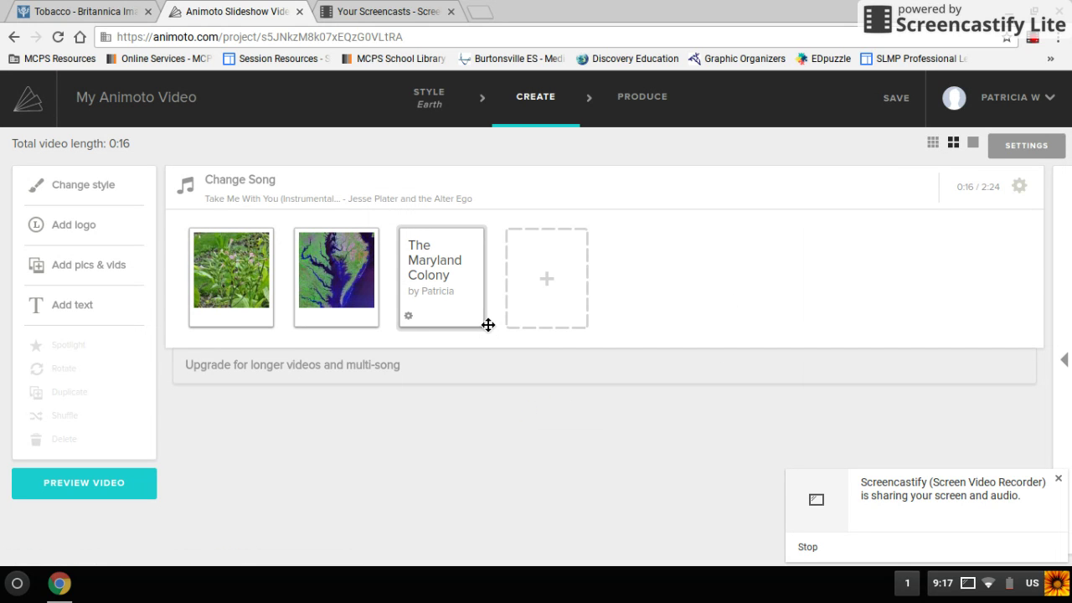
left_click_drag(460, 294, 228, 300)
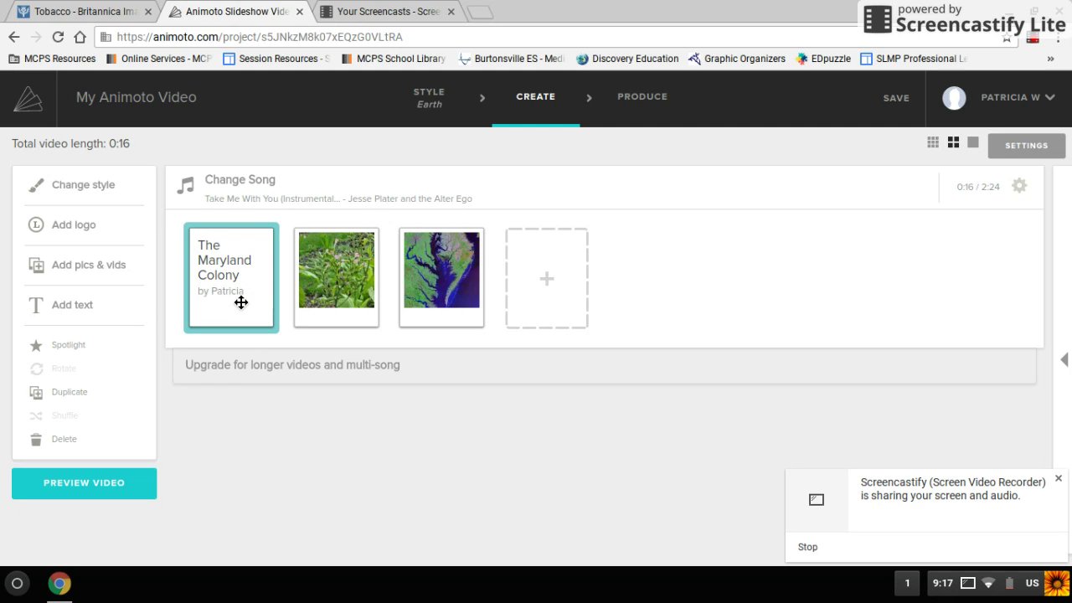
Add a 'Climate and Geography' text slide and move the bay map before the plant photo
left_click(97, 306)
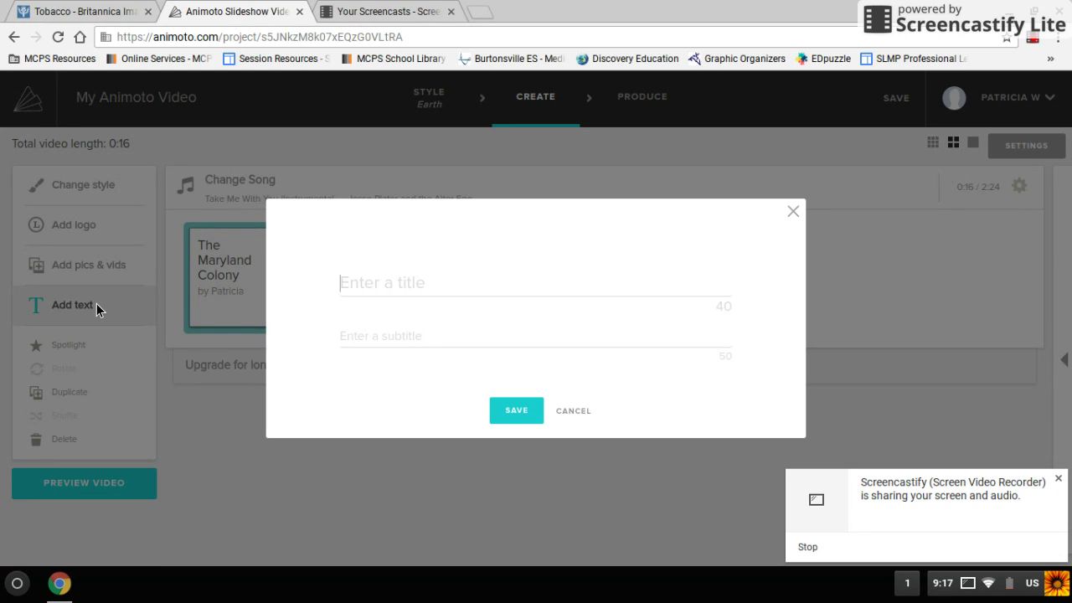
type("Climat")
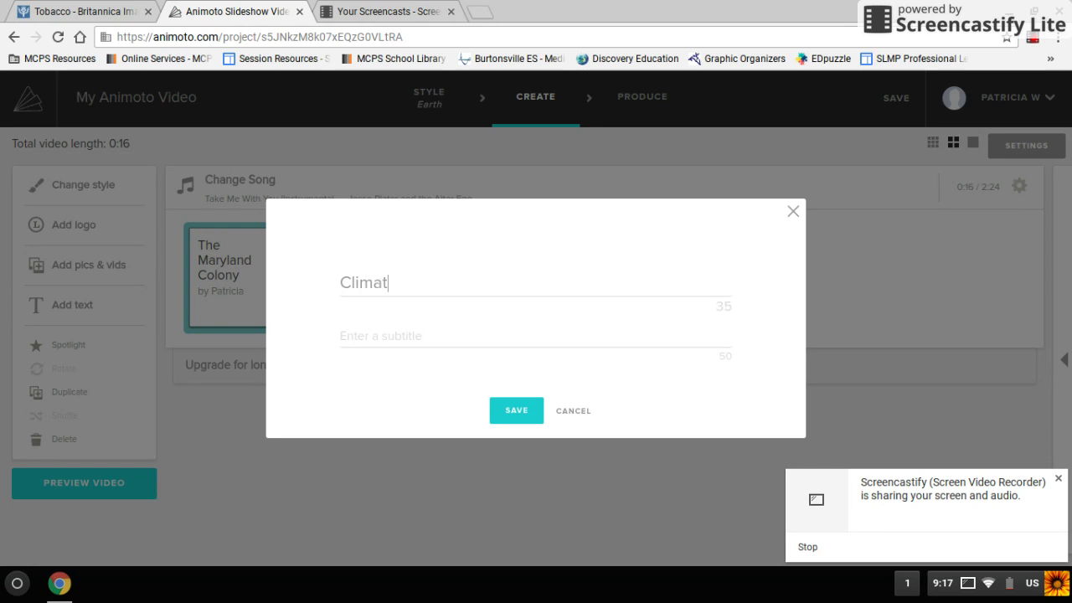
type("e and Geograpjyu")
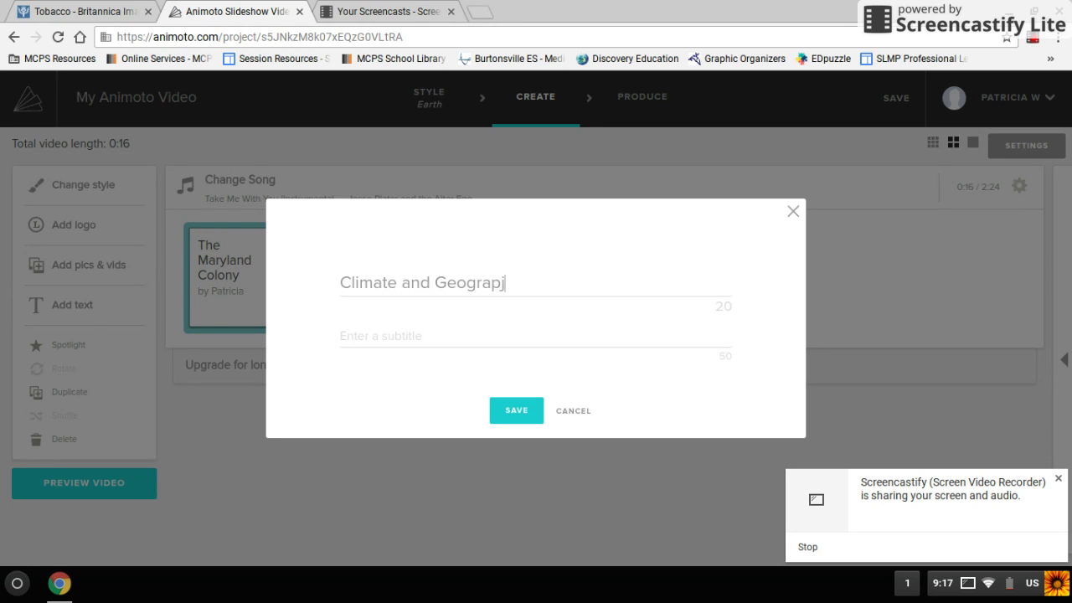
key("BackSpace")
type("hy")
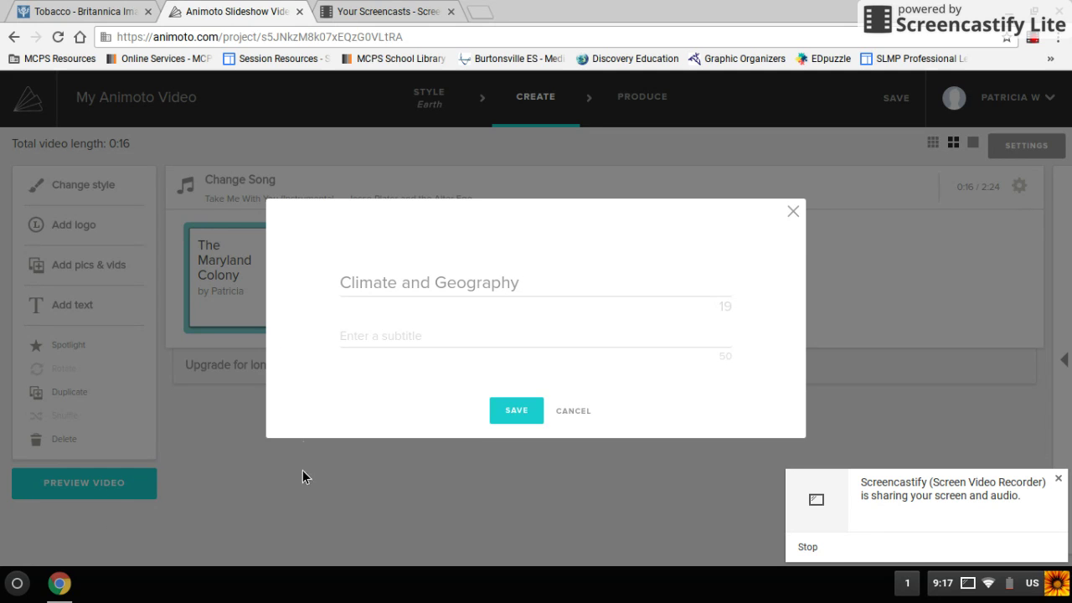
left_click(507, 417)
mouse_move(510, 256)
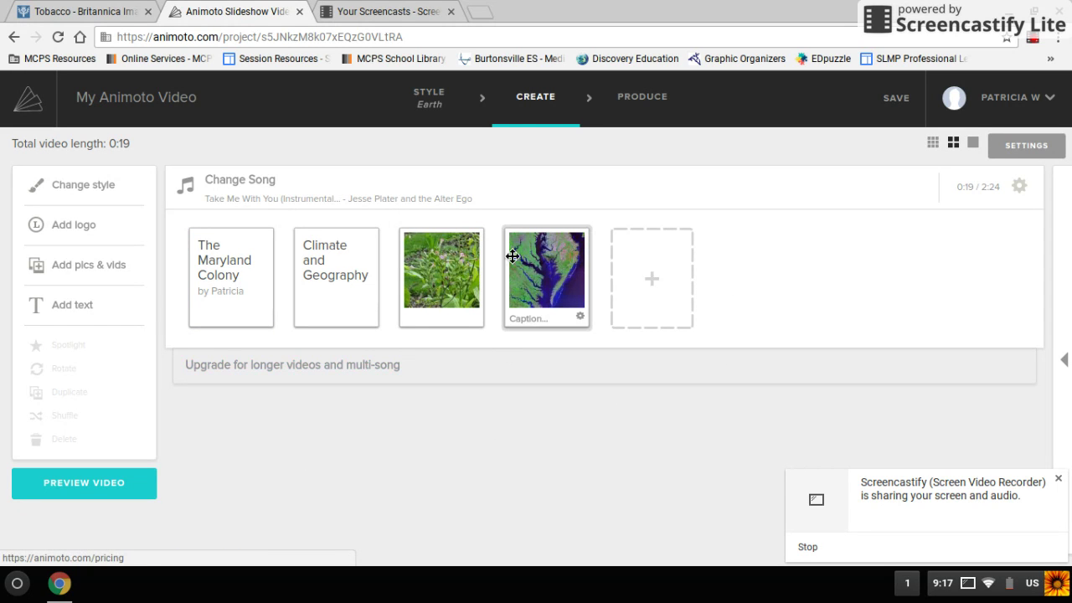
left_click_drag(560, 299, 436, 311)
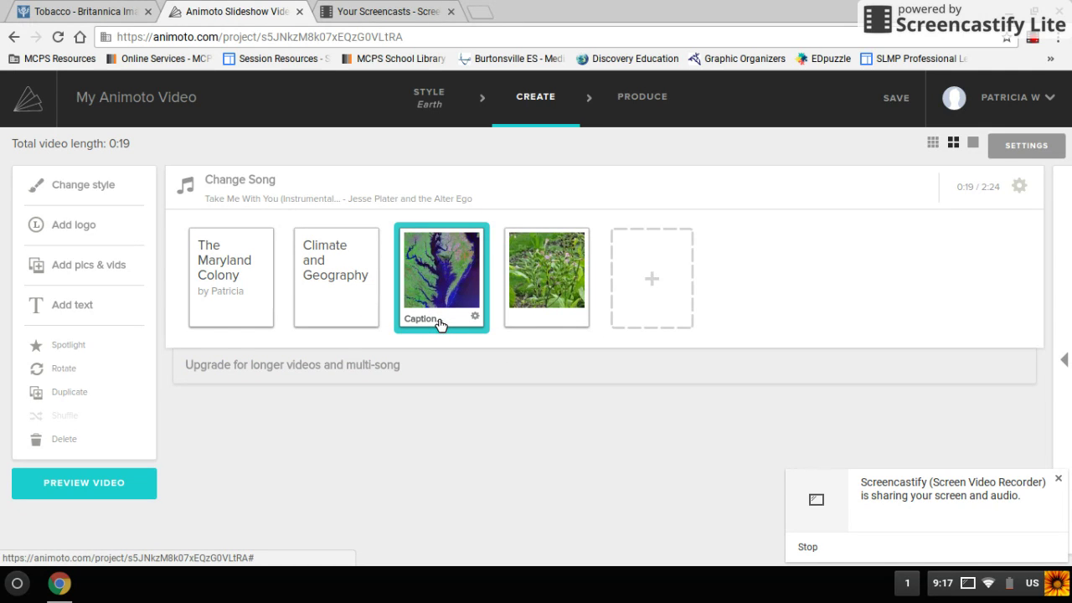
Caption the satellite map slide 'The Chesapeake Bay' and save it
left_click(440, 322)
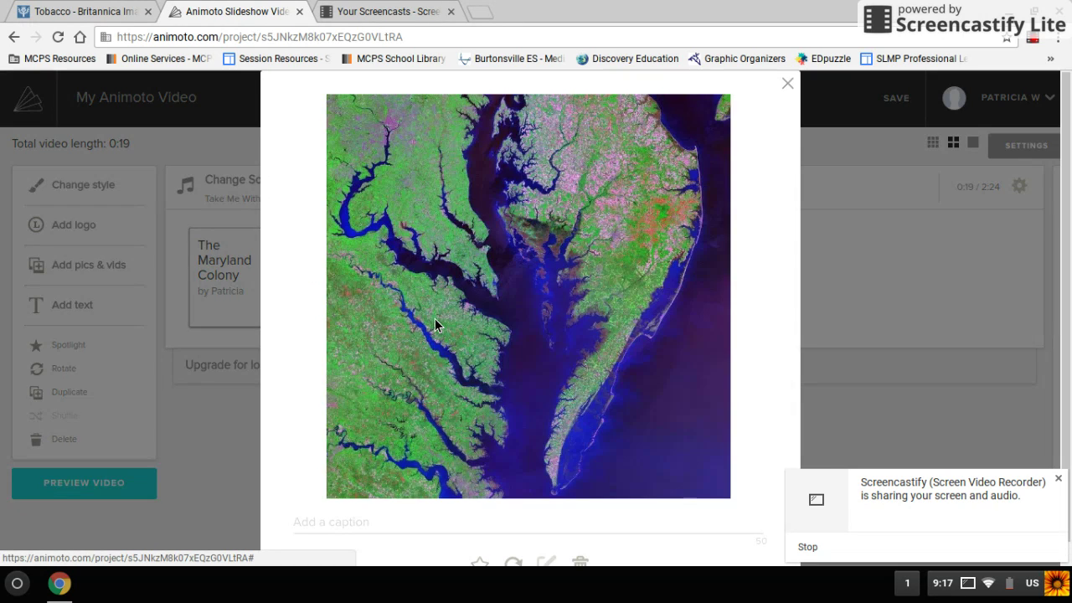
left_click(339, 536)
type("The Chesa")
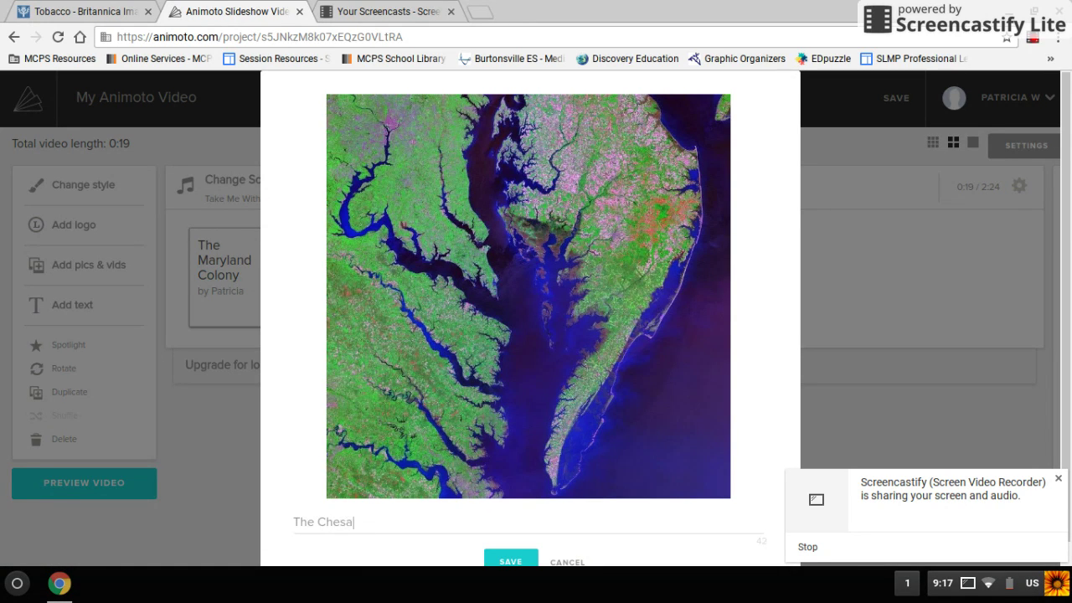
type("peake Bay")
left_click(523, 560)
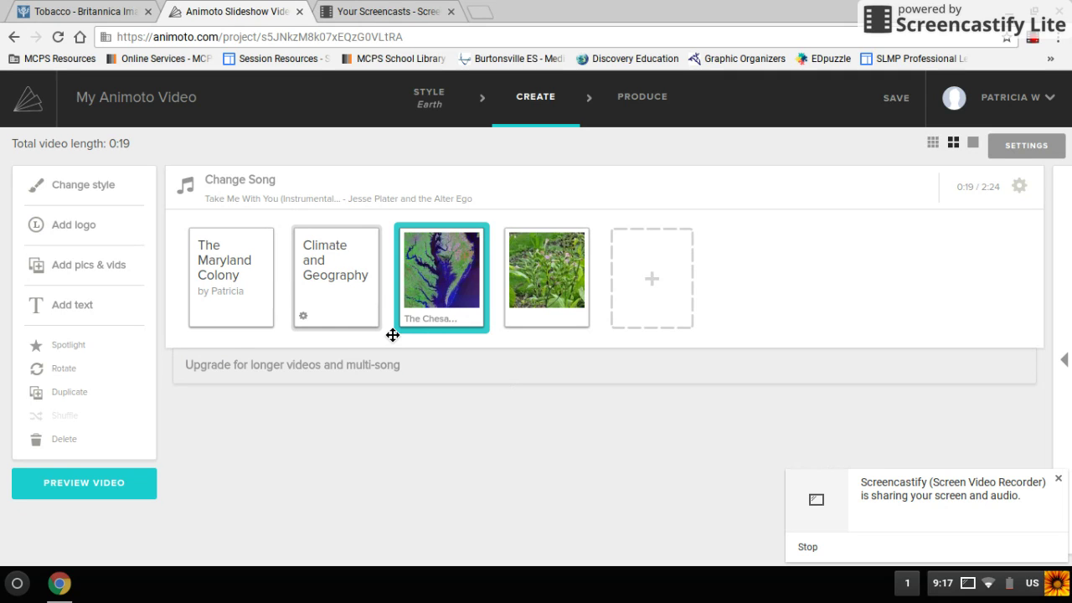
Add a 'Natural Resources' text slide to the timeline
left_click(98, 304)
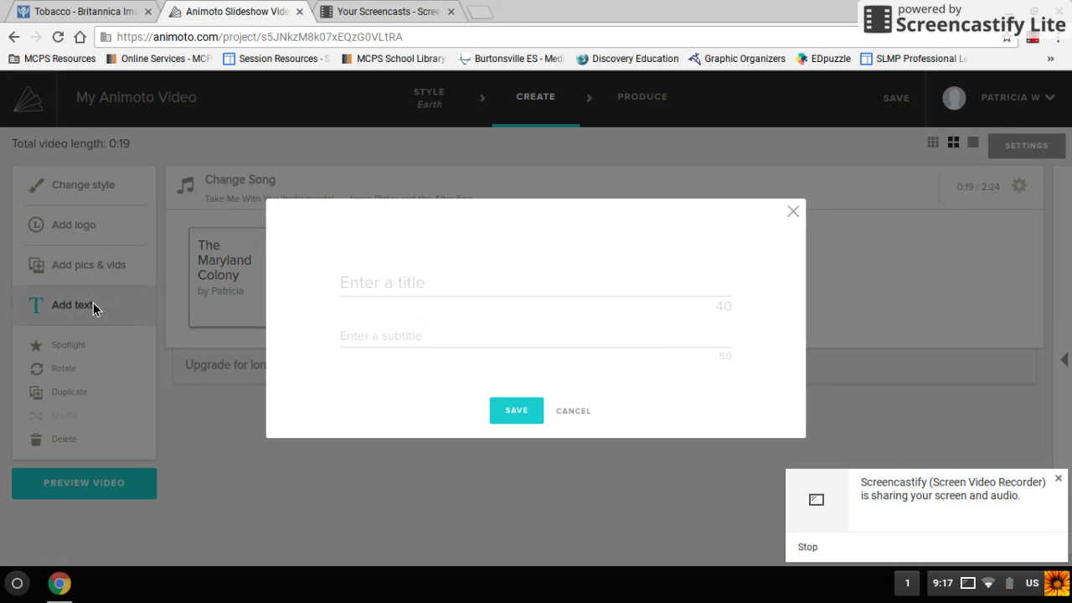
type("Natur")
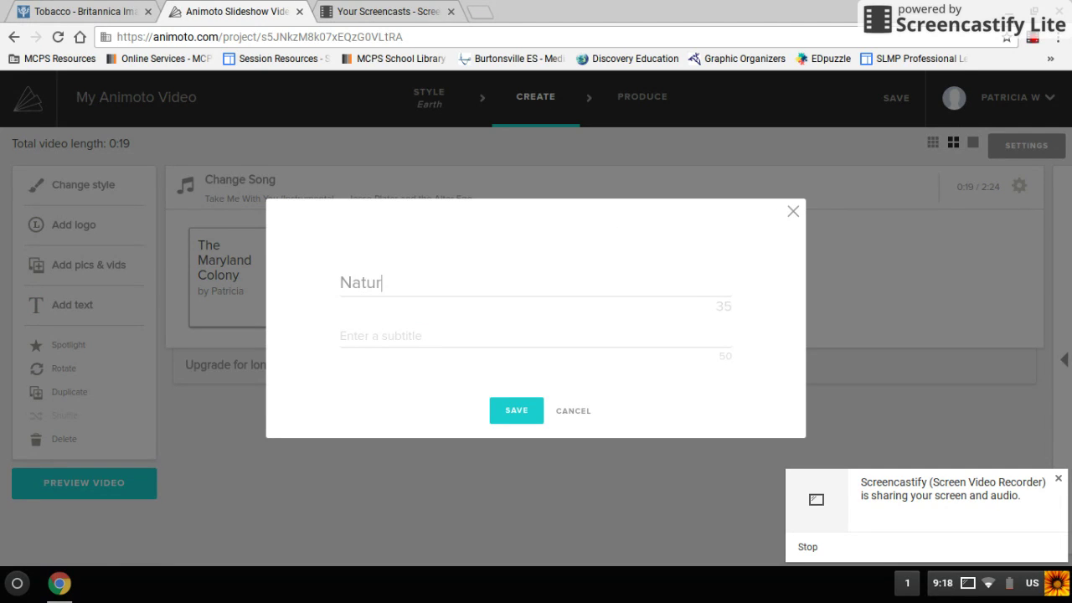
type("al Resources")
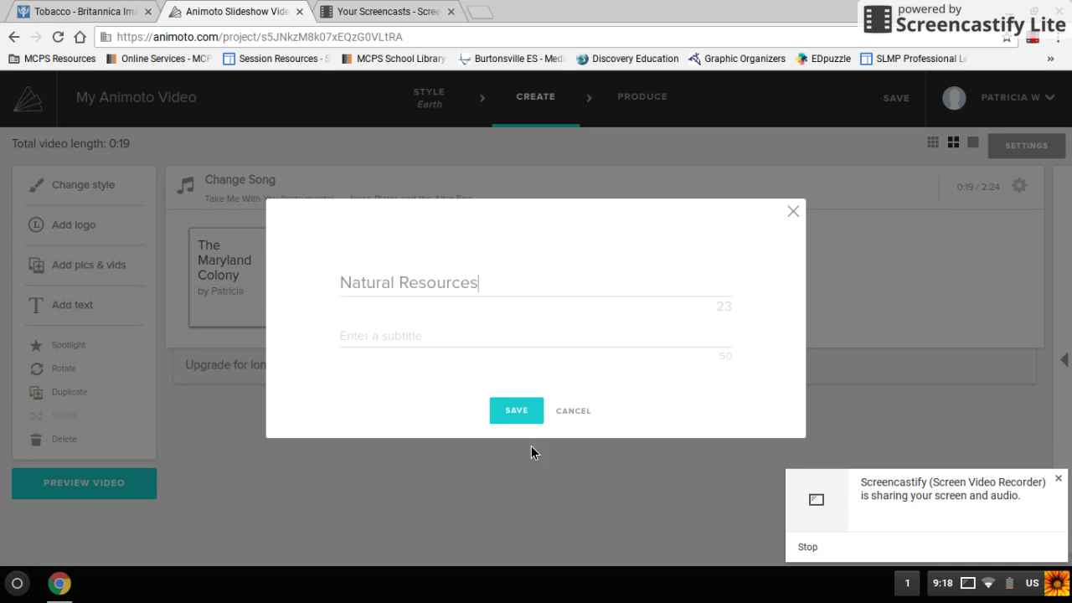
left_click(502, 410)
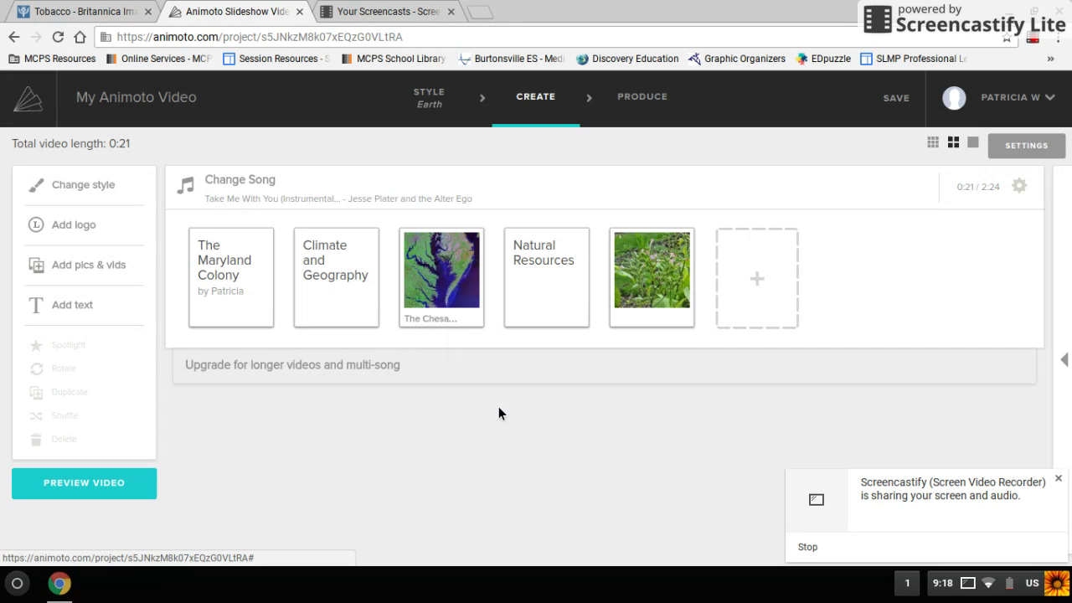
Caption the plant photo 'tobacco' and save it
left_click(668, 311)
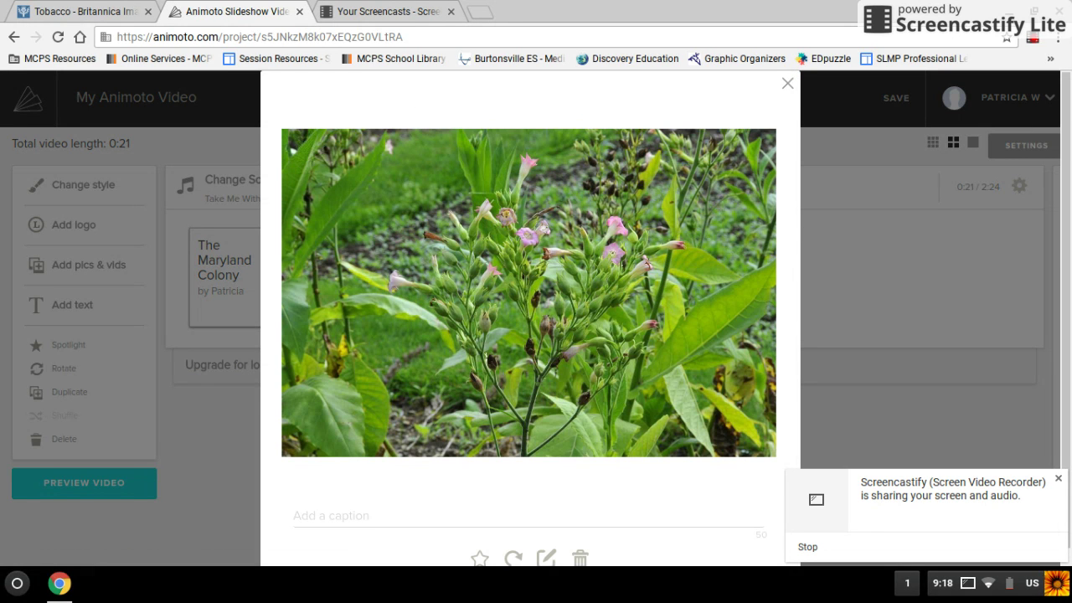
left_click(366, 523)
type("tobacco")
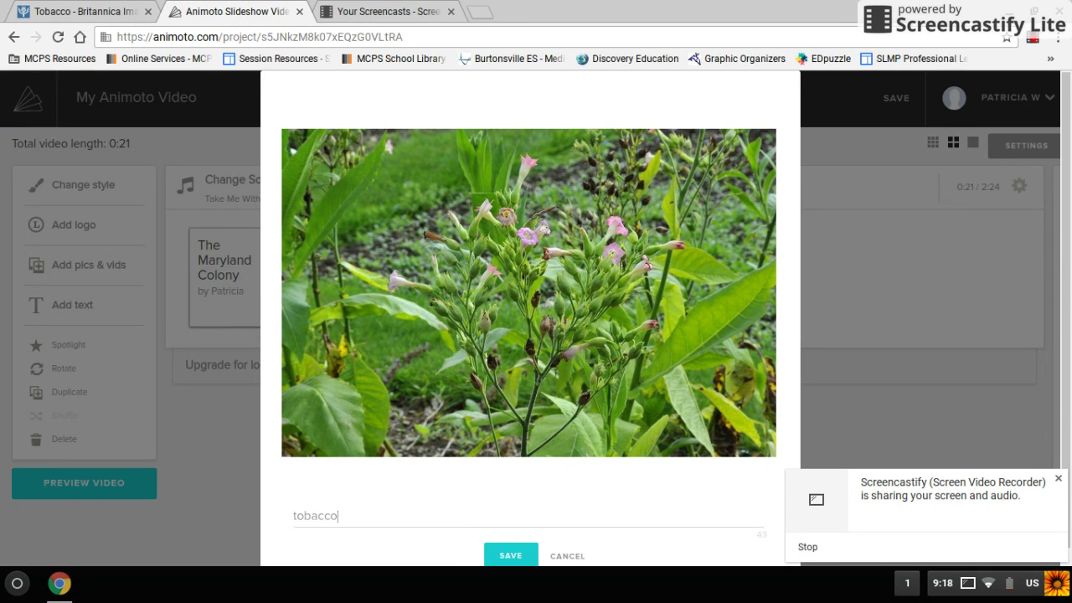
left_click(511, 555)
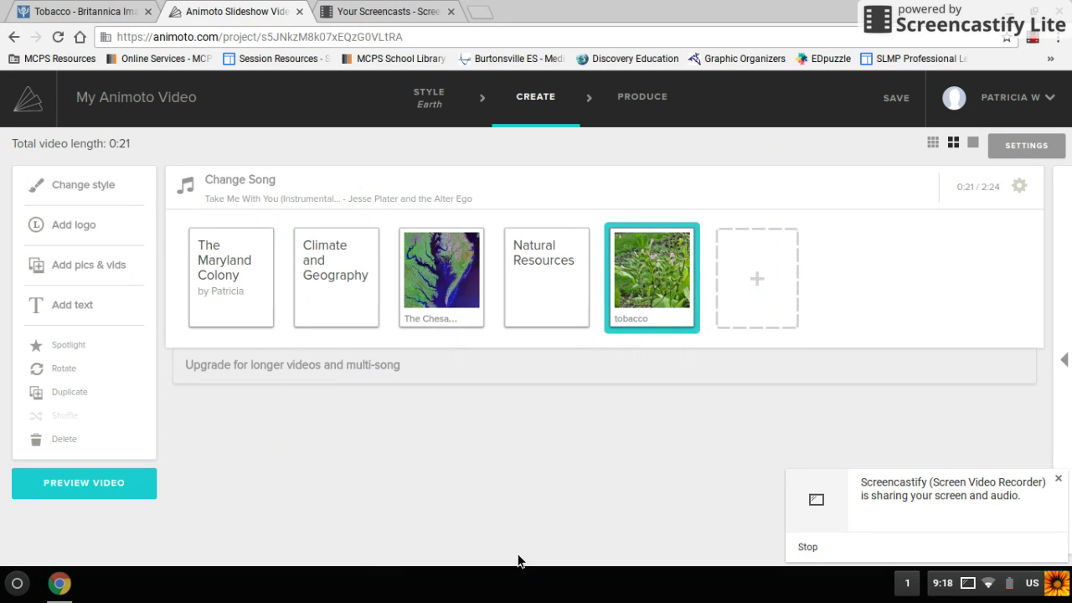